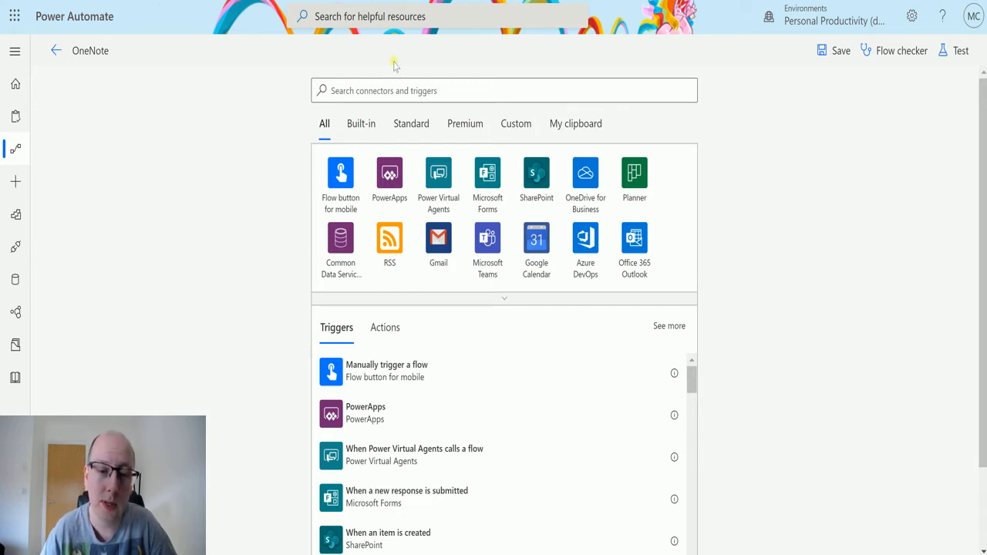
# - Add the OneNote (Business) trigger "When a new section is created" and set its Notebook Key to MCJ Notebook
pyautogui.click(398, 91)
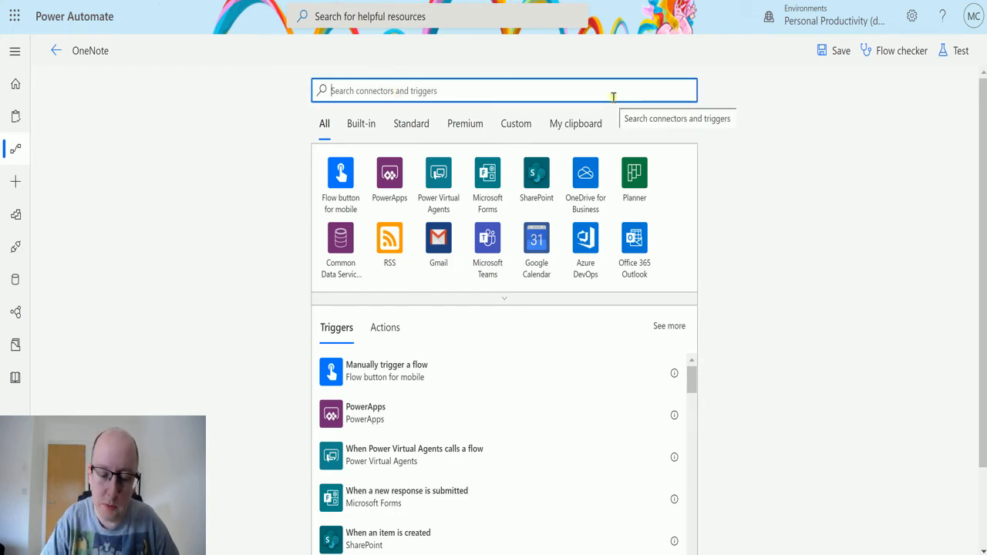
pyautogui.write('ONENOTE')
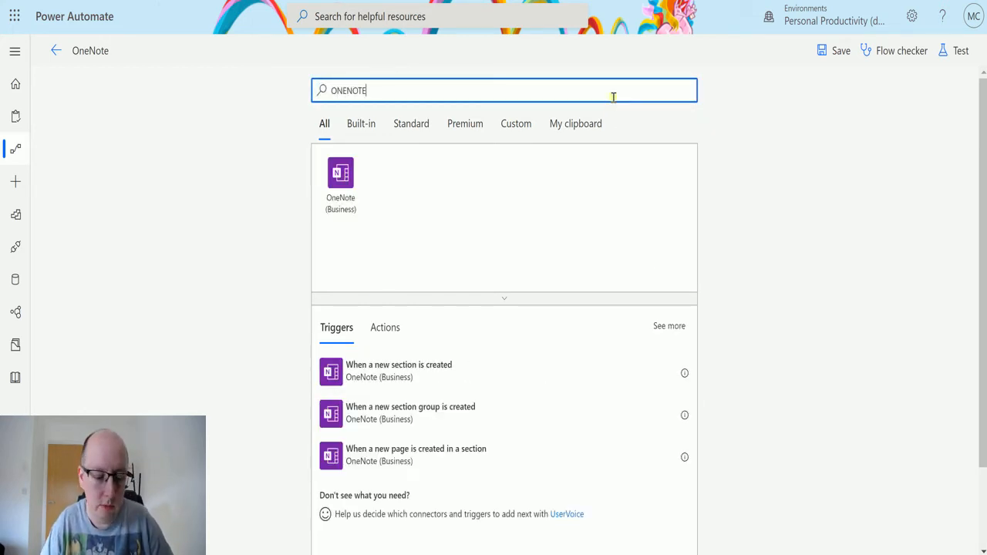
pyautogui.click(344, 175)
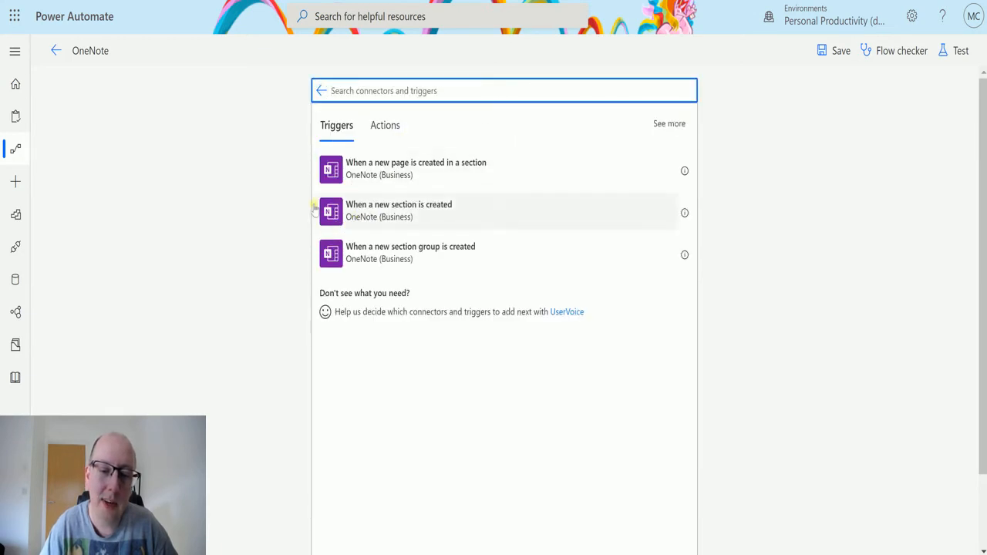
pyautogui.click(444, 219)
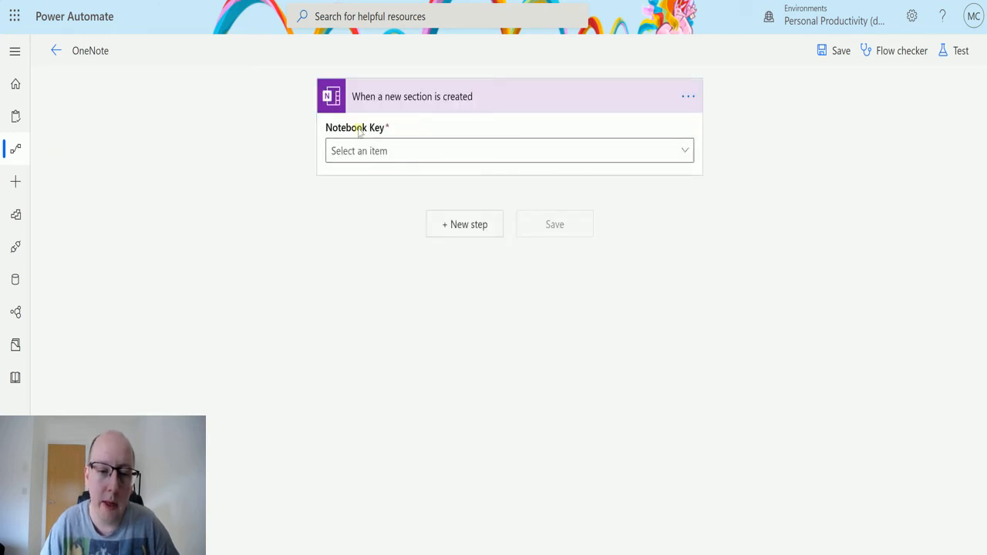
pyautogui.click(412, 154)
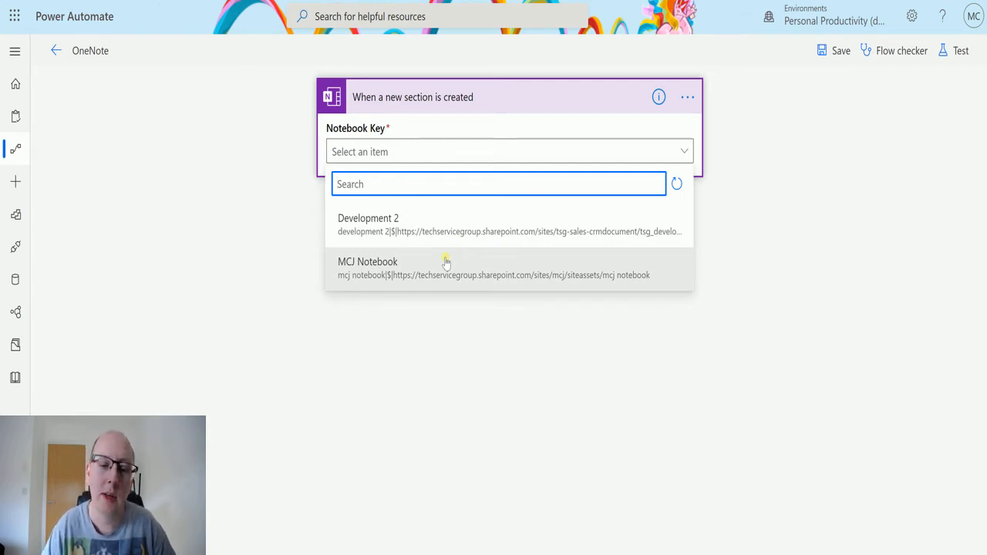
pyautogui.click(363, 270)
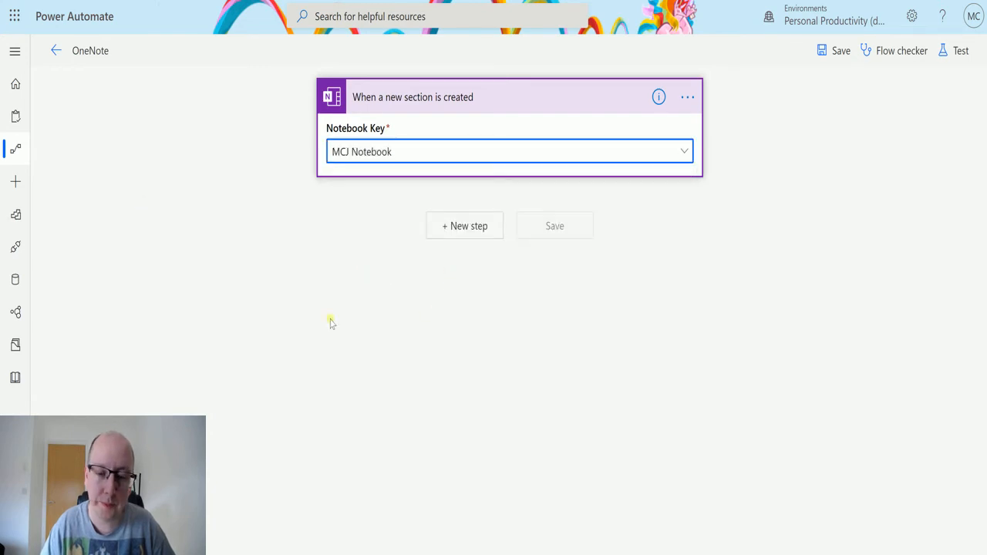
# - Add a Compose action after the trigger and insert the Parent Notebook Name dynamic value as its input
pyautogui.click(463, 233)
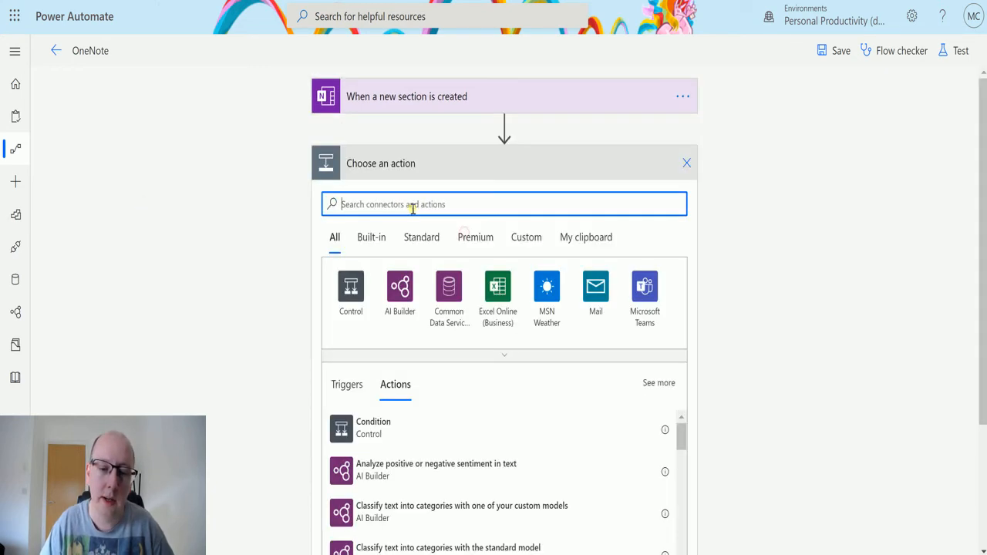
pyautogui.write('Compose')
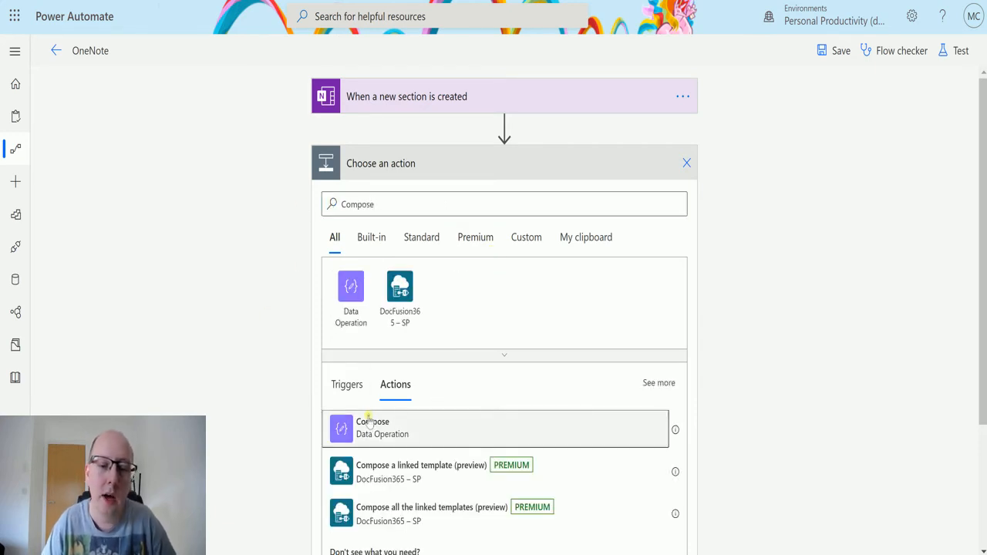
pyautogui.click(367, 421)
pyautogui.click(391, 221)
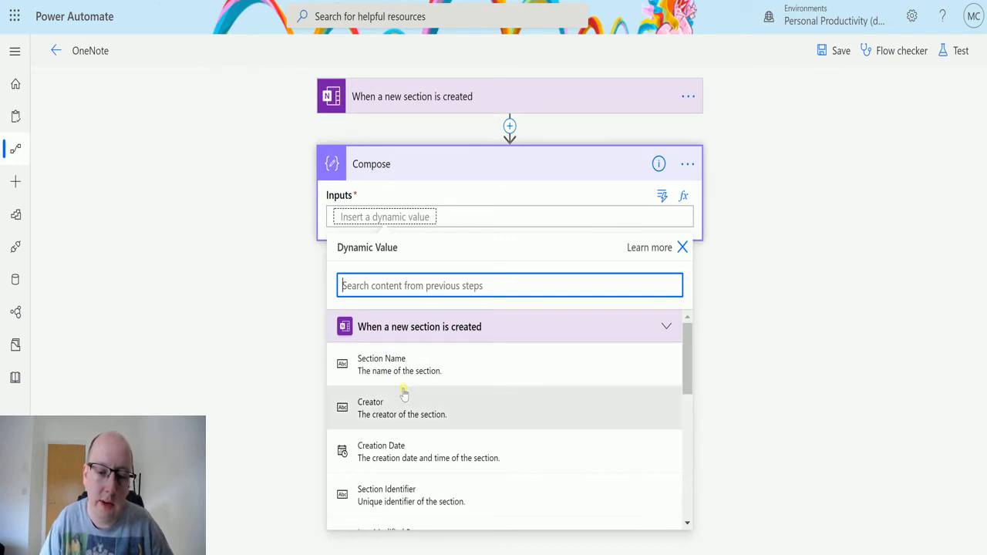
pyautogui.scroll(-1, 448, 372)
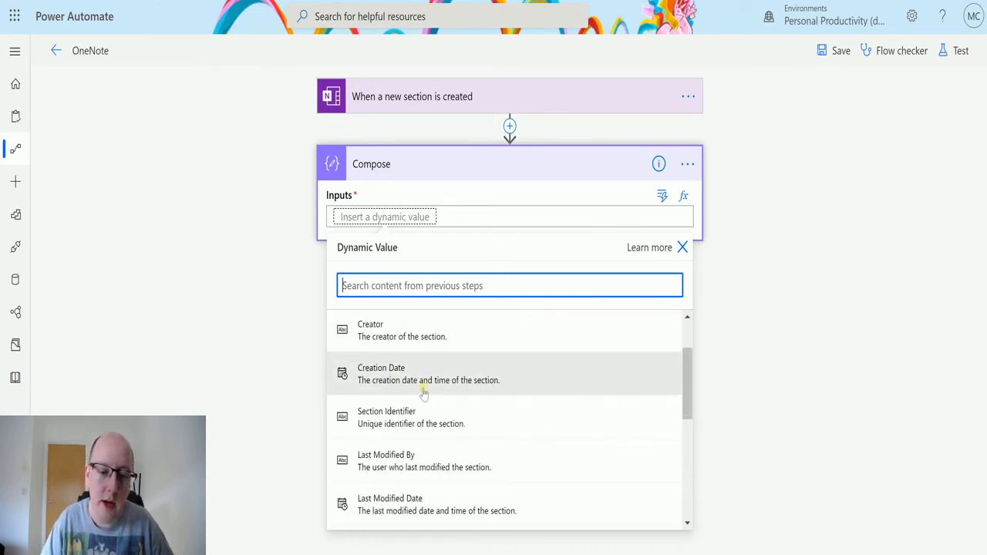
pyautogui.scroll(-2, 485, 388)
pyautogui.scroll(-1, 494, 381)
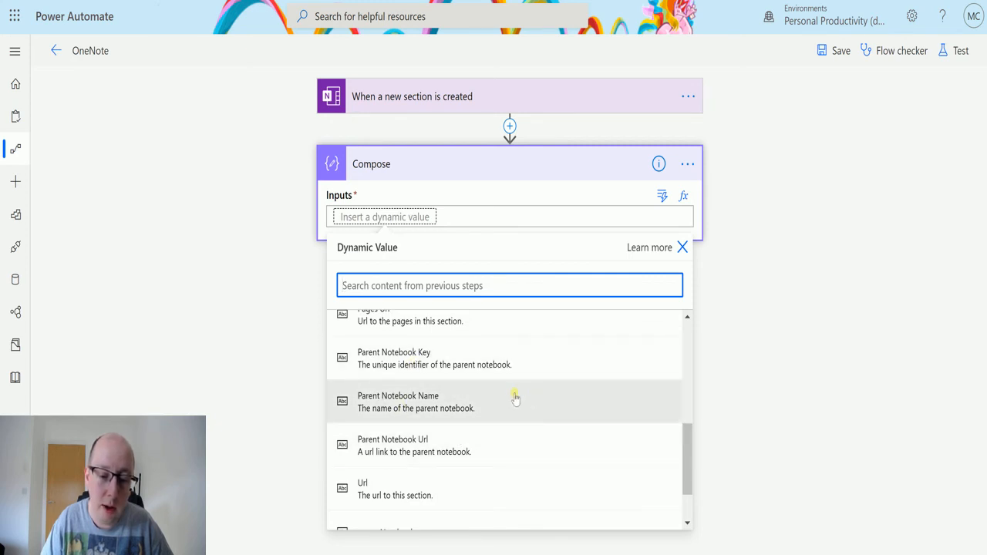
pyautogui.scroll(-1, 501, 397)
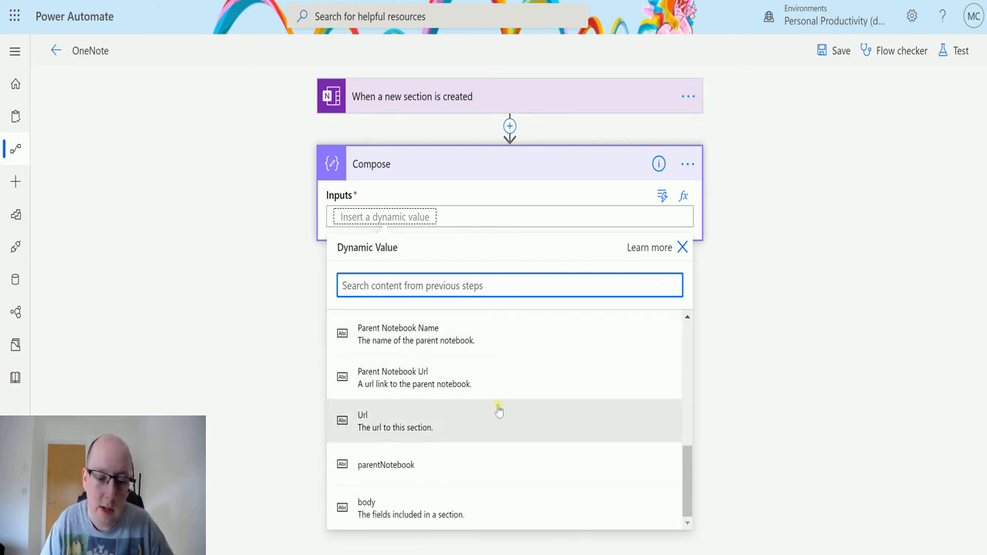
pyautogui.scroll(2, 443, 416)
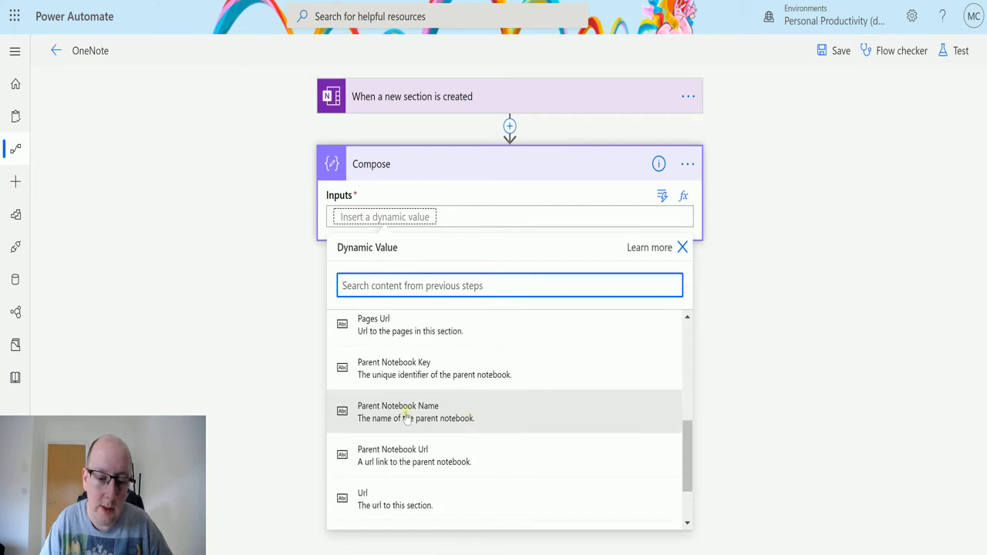
pyautogui.click(456, 425)
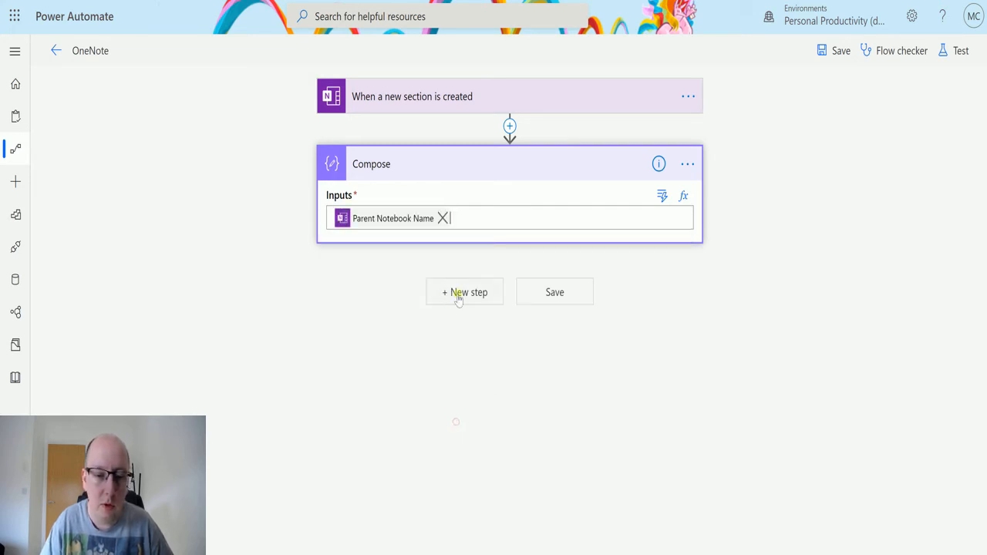
# - Add the Creation Date dynamic value to the Compose inputs below Parent Notebook Name
pyautogui.click(498, 225)
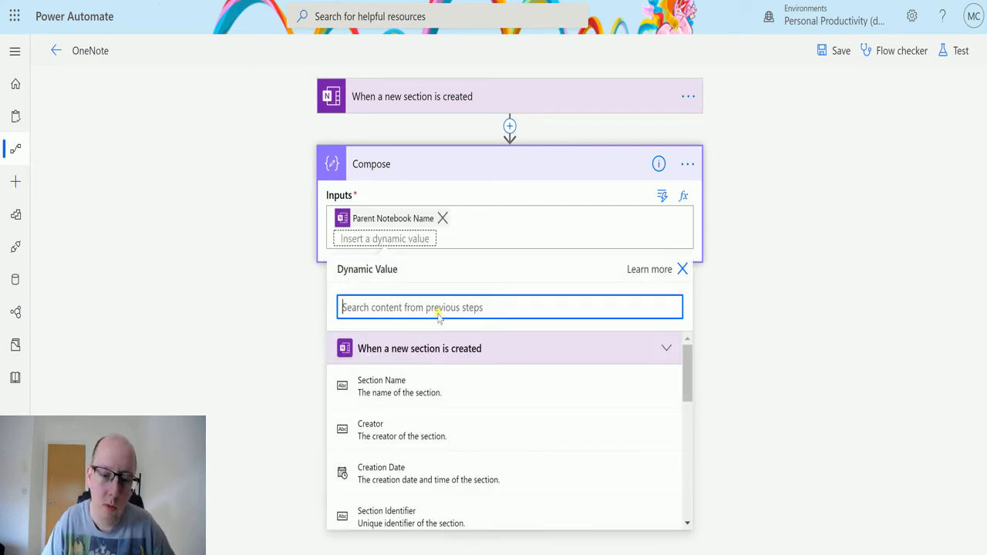
pyautogui.scroll(-4, 440, 395)
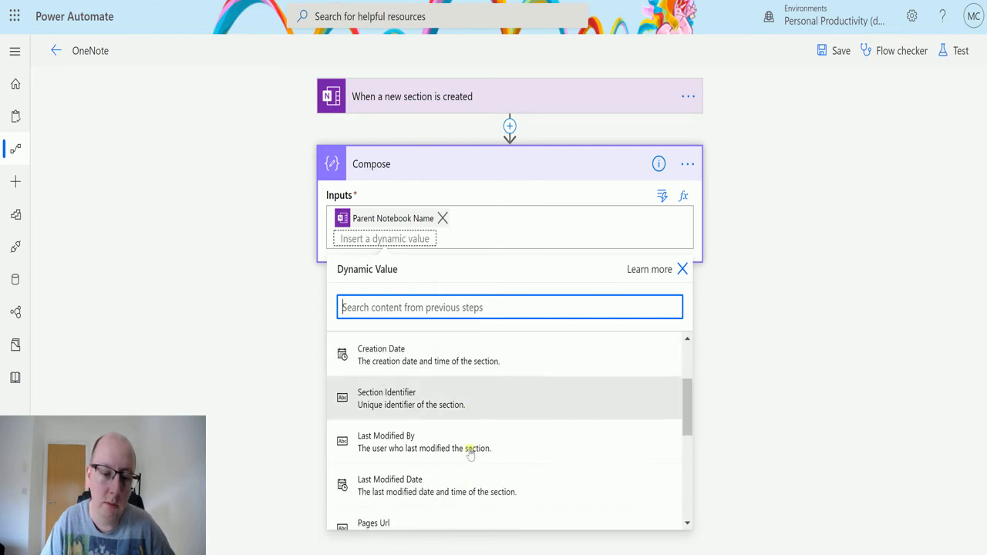
pyautogui.scroll(2, 394, 417)
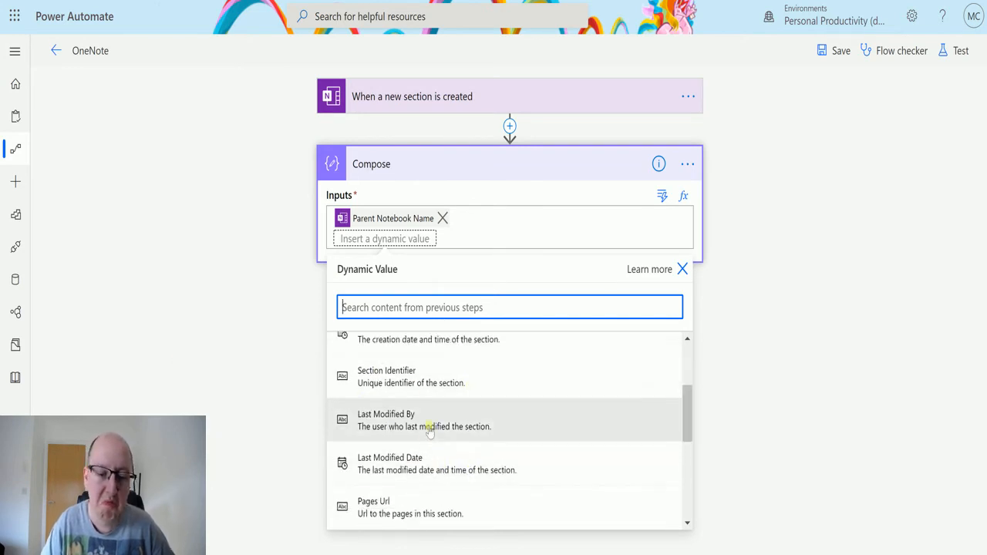
pyautogui.click(457, 401)
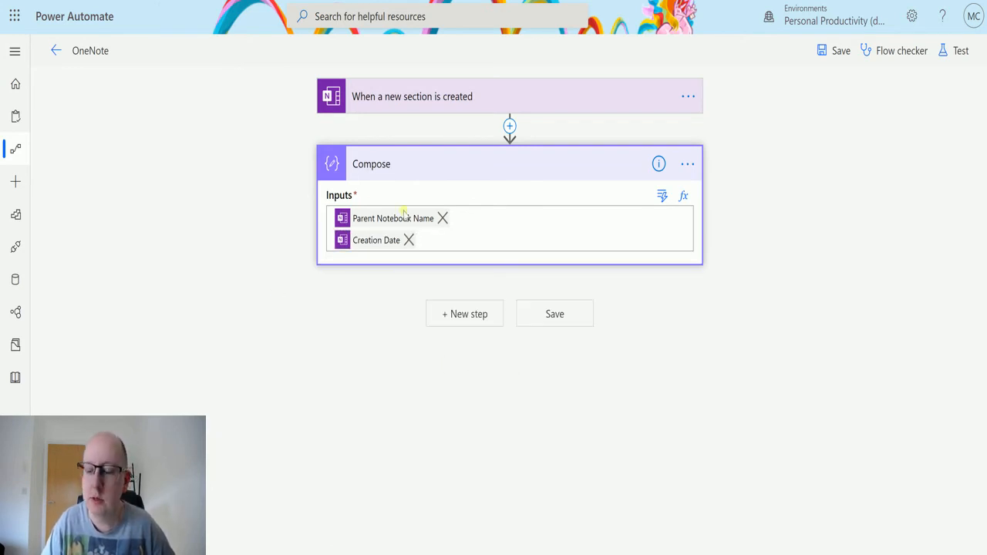
# - Save the flow and start a test run with the option to perform the trigger action yourself
pyautogui.click(838, 50)
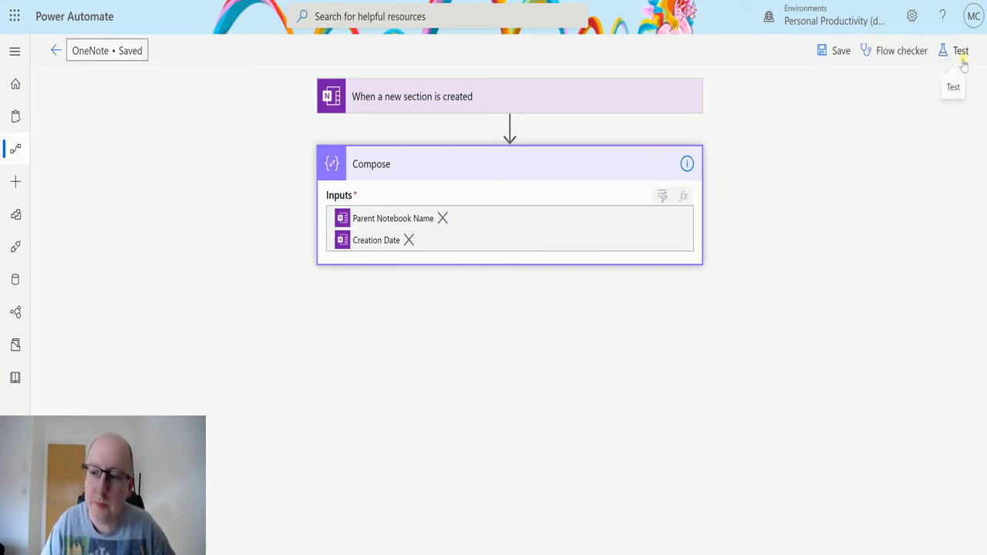
pyautogui.click(961, 56)
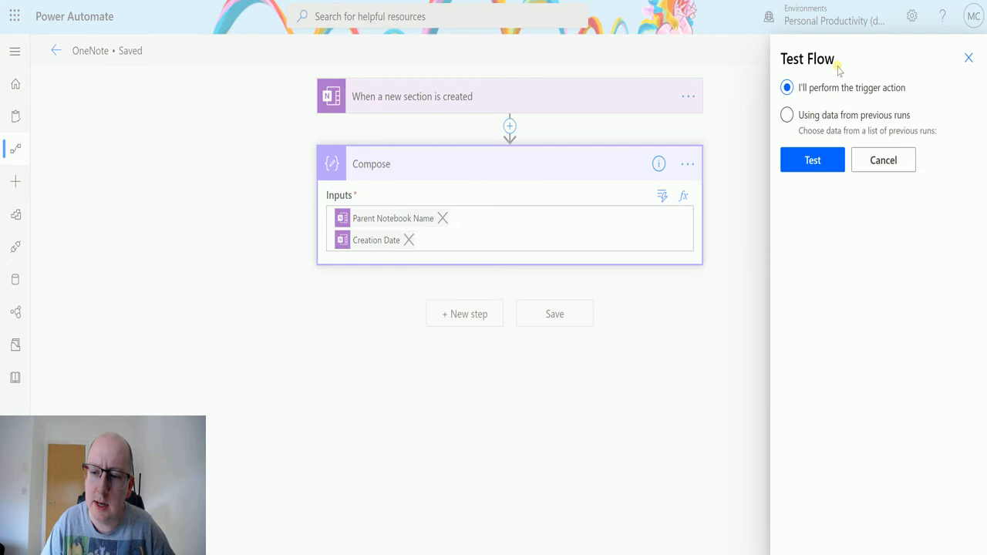
pyautogui.click(813, 160)
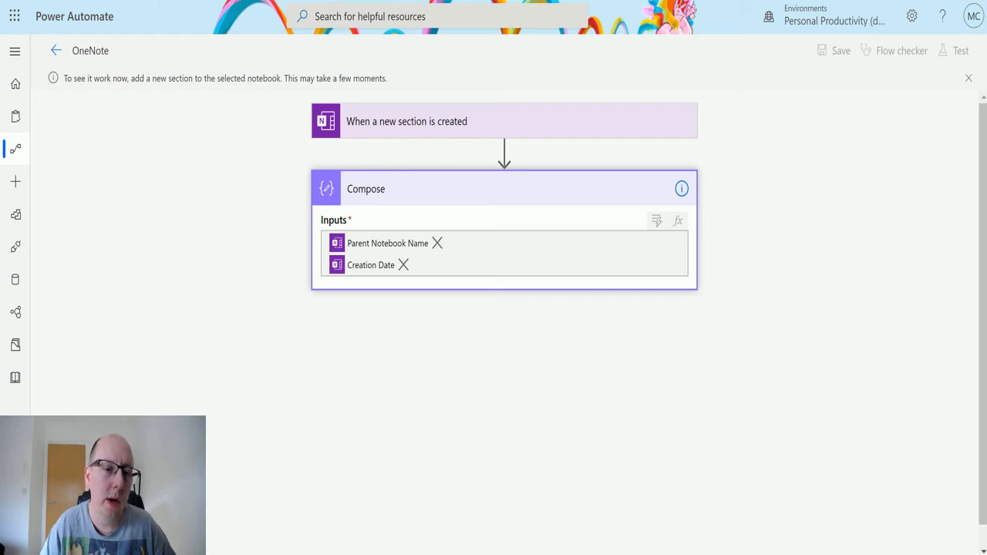
# - Switch to MCJ Notebook in OneNote and create a new section named Section 3
pyautogui.hotkey('ctrl', 'Tab')
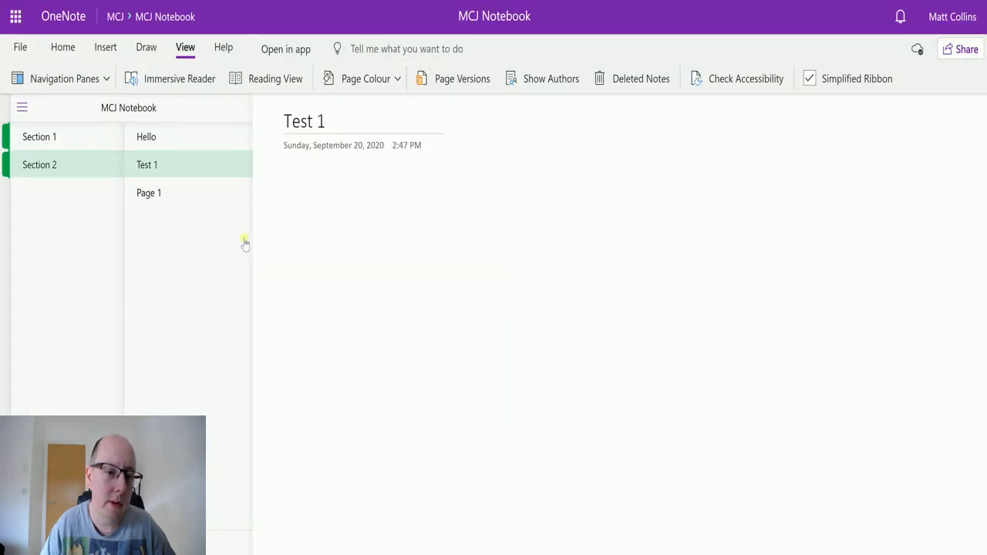
pyautogui.click(84, 143)
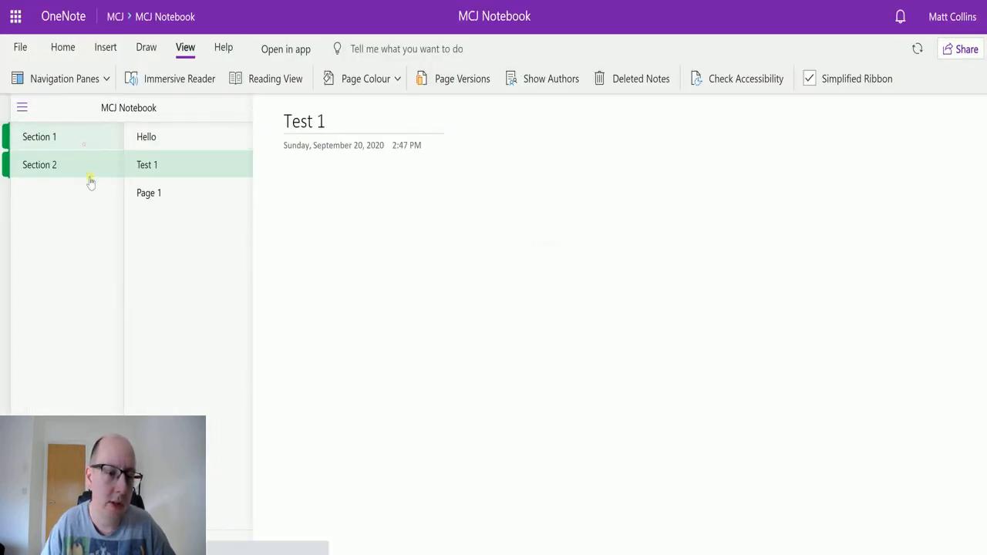
pyautogui.click(48, 162)
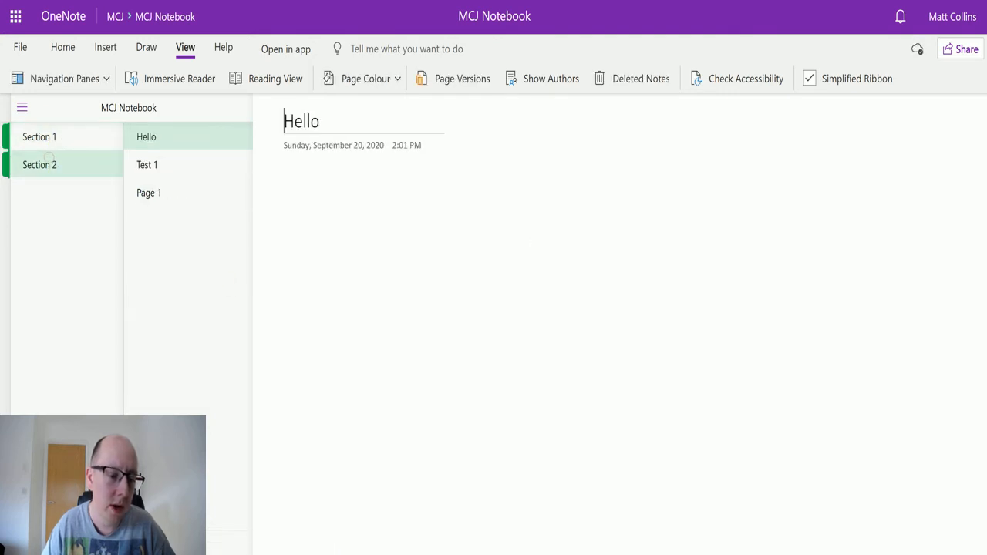
pyautogui.click(37, 543)
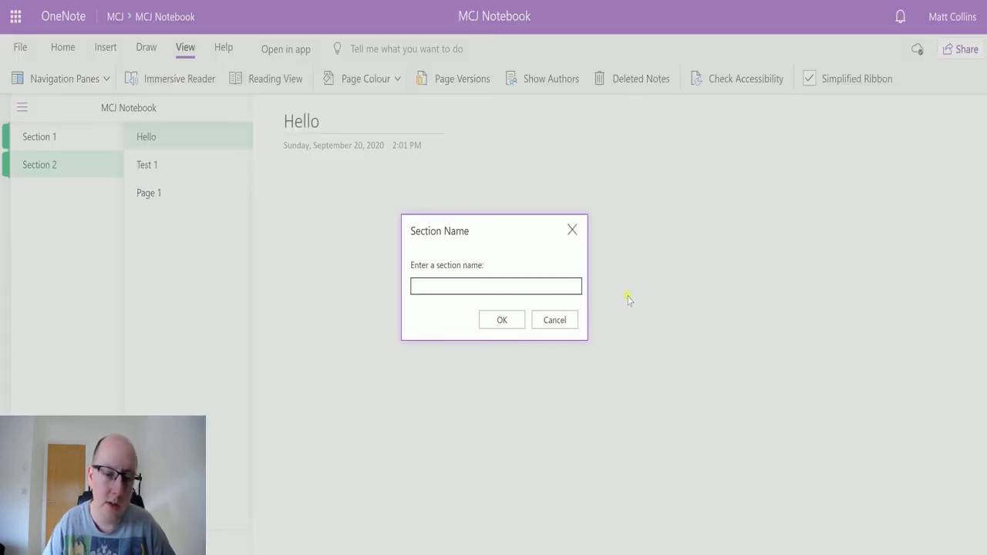
pyautogui.write('Section 3')
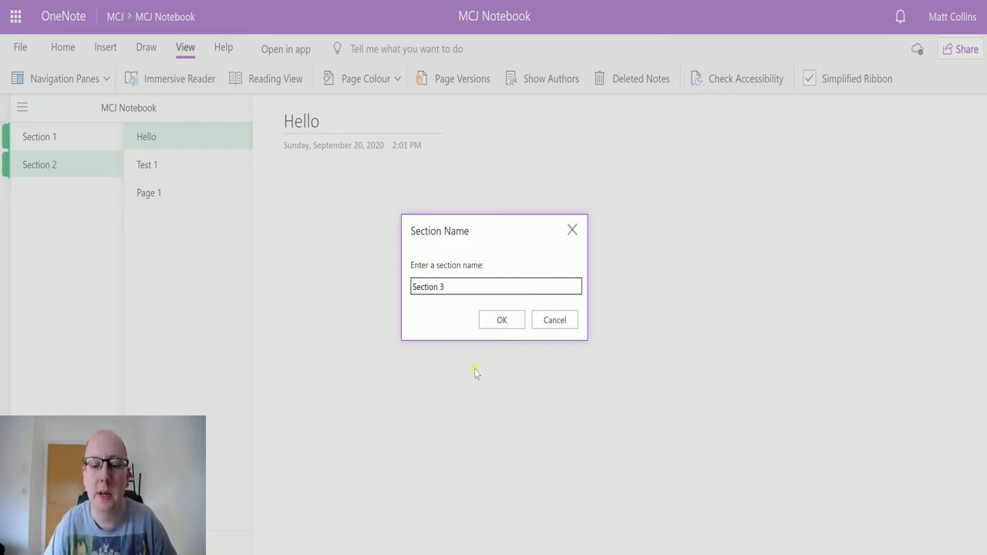
pyautogui.click(501, 321)
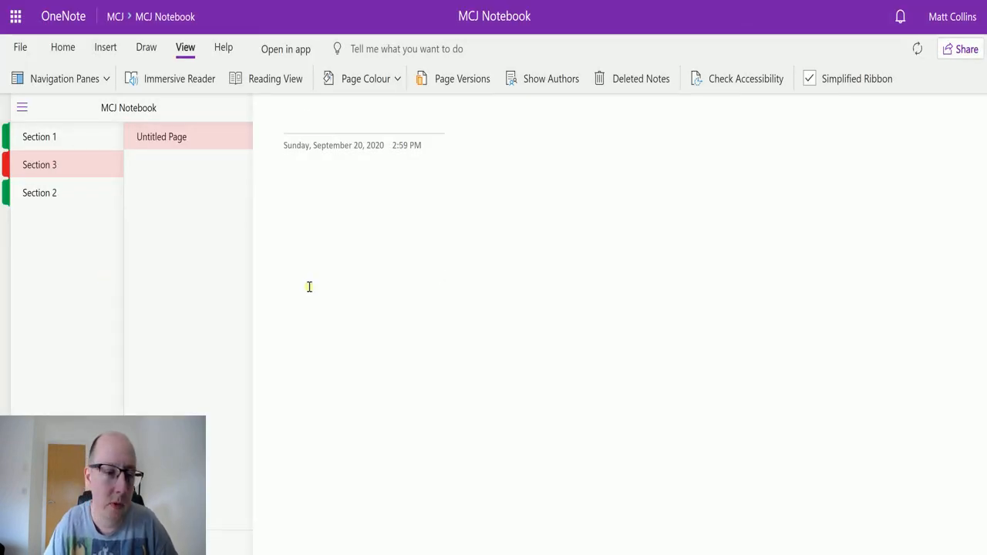
pyautogui.moveTo(53, 169)
pyautogui.mouseDown()
pyautogui.moveTo(53, 193)
pyautogui.moveTo(38, 159)
pyautogui.moveTo(56, 168)
pyautogui.moveTo(66, 209)
pyautogui.moveTo(64, 157)
pyautogui.mouseUp()
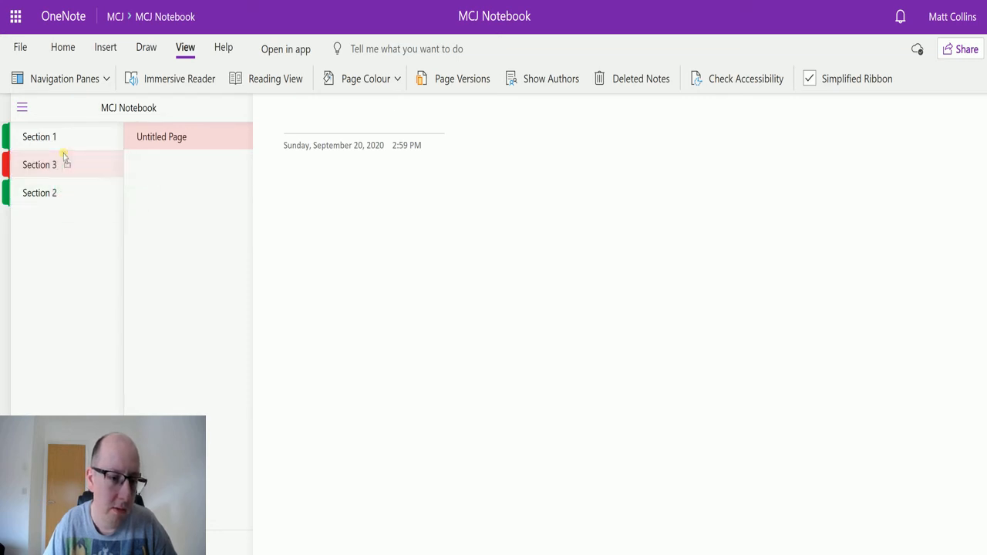
pyautogui.click(69, 136)
pyautogui.click(67, 196)
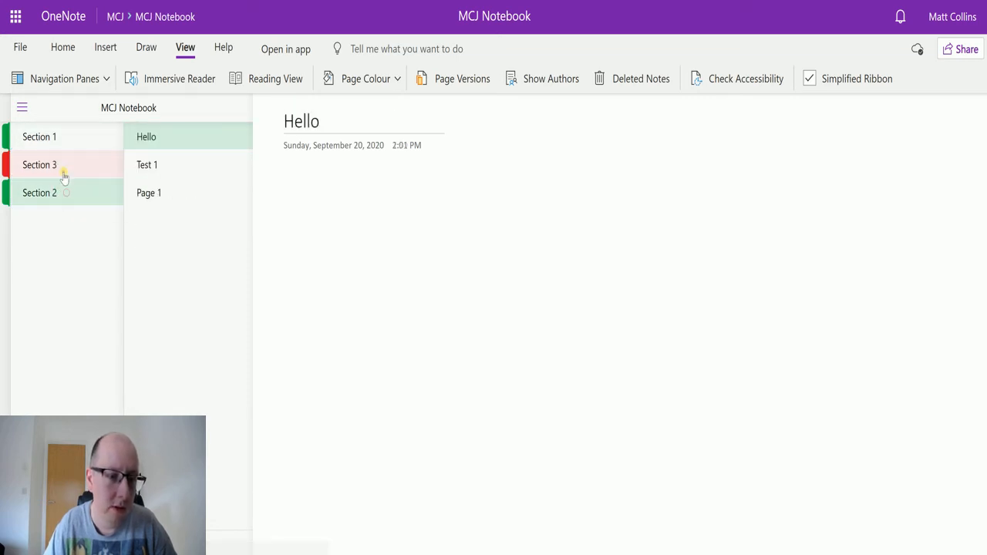
pyautogui.click(63, 168)
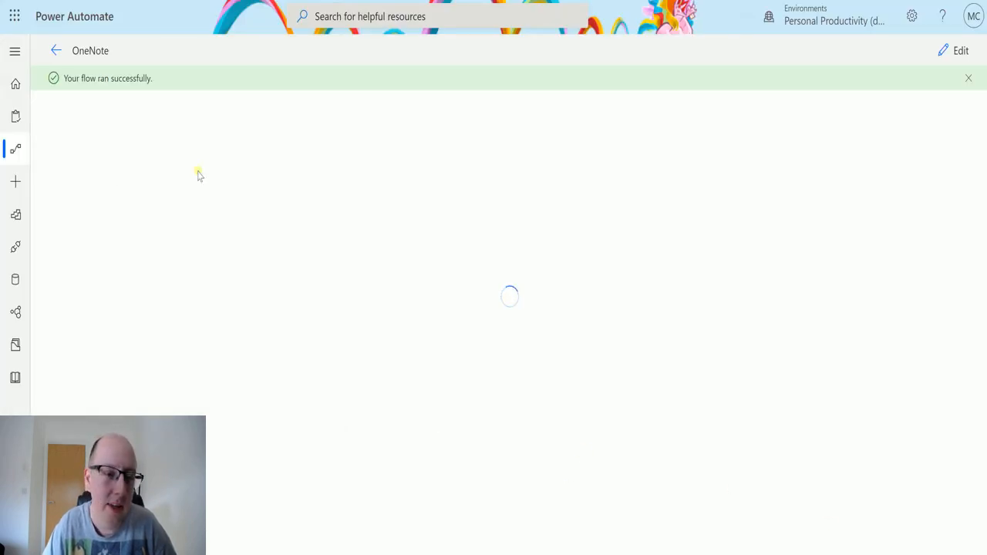
# - In Power Automate, open the most recent run of the OneNote flow and inspect the trigger's inputs and outputs
pyautogui.click(55, 50)
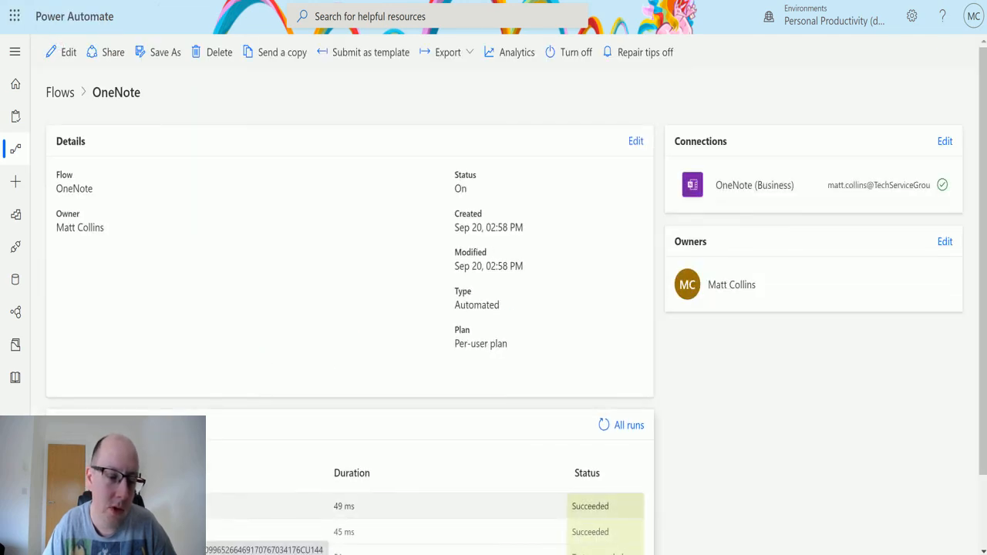
pyautogui.click(94, 507)
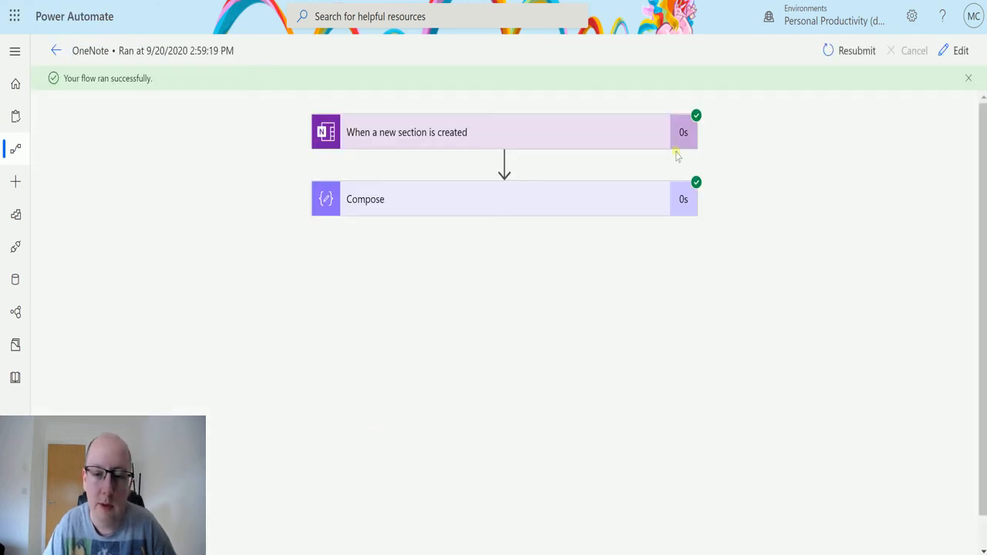
pyautogui.click(613, 120)
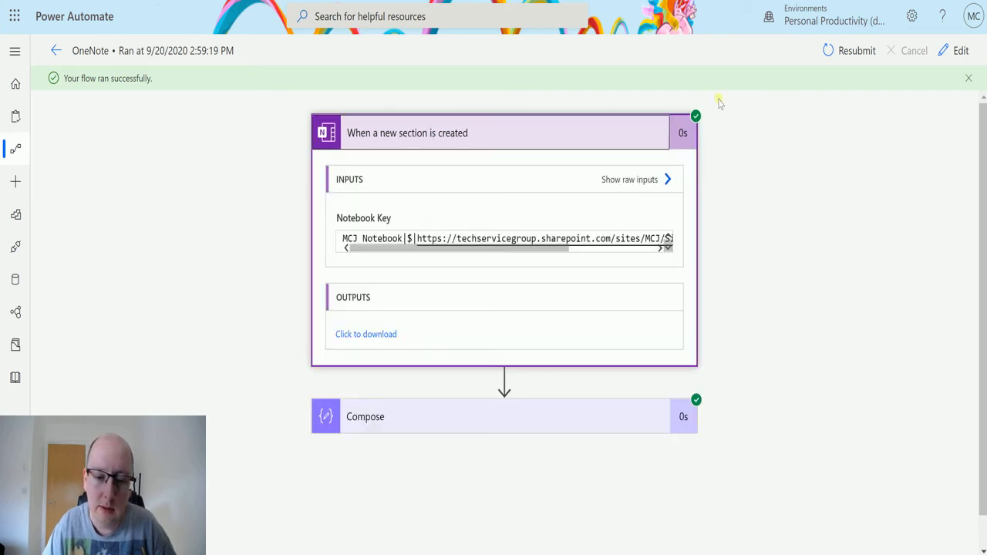
pyautogui.scroll(-2, 479, 270)
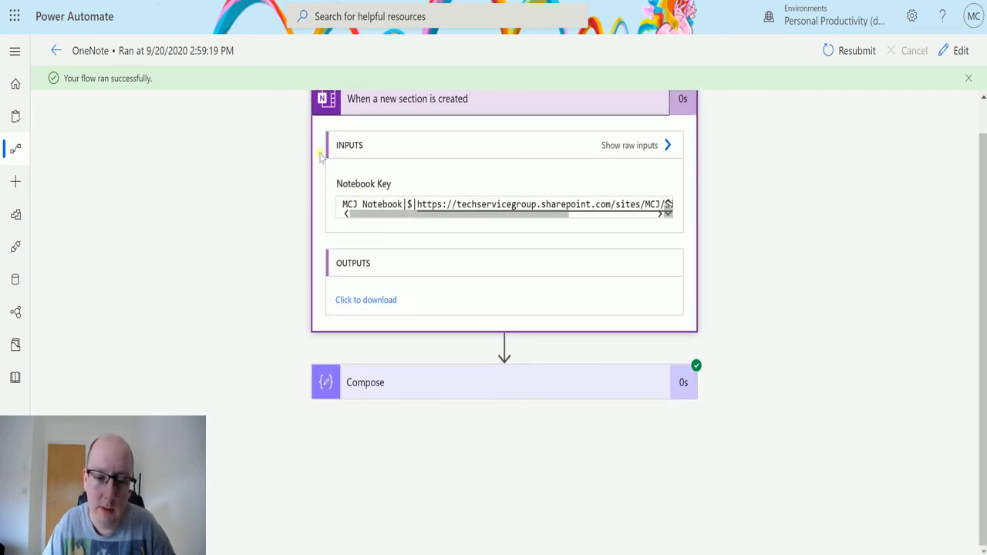
# - Expand the Compose action in the run and examine the notebook name and creation date in its inputs
pyautogui.click(503, 389)
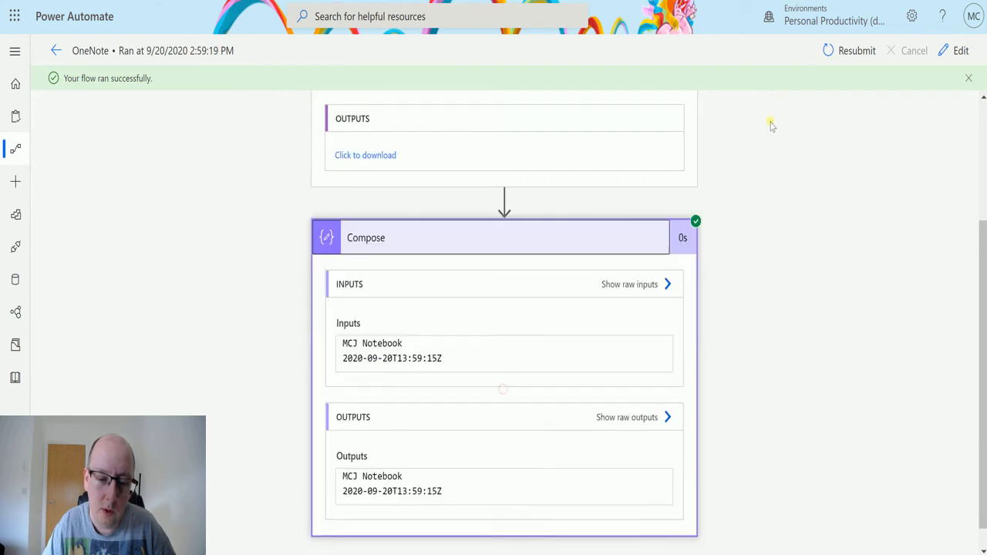
pyautogui.moveTo(414, 316); pyautogui.dragTo(342, 317)
pyautogui.scroll(3, 393, 301)
pyautogui.scroll(-3, 439, 309)
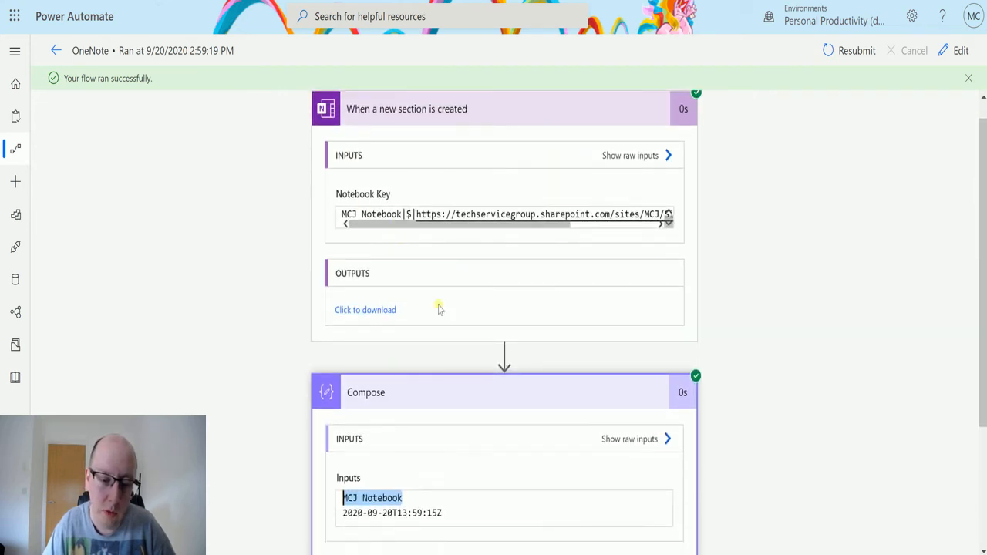
pyautogui.click(445, 331)
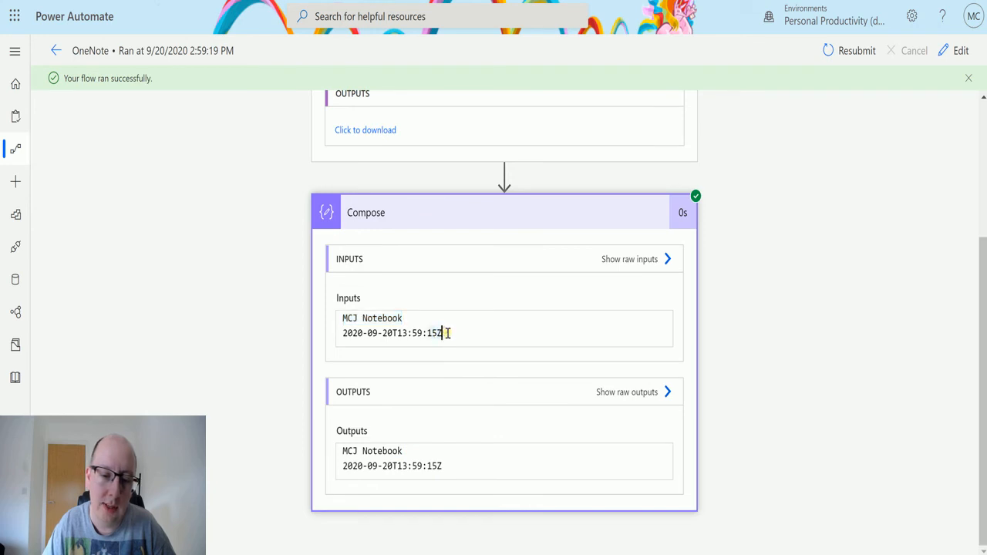
pyautogui.moveTo(444, 332); pyautogui.dragTo(337, 333)
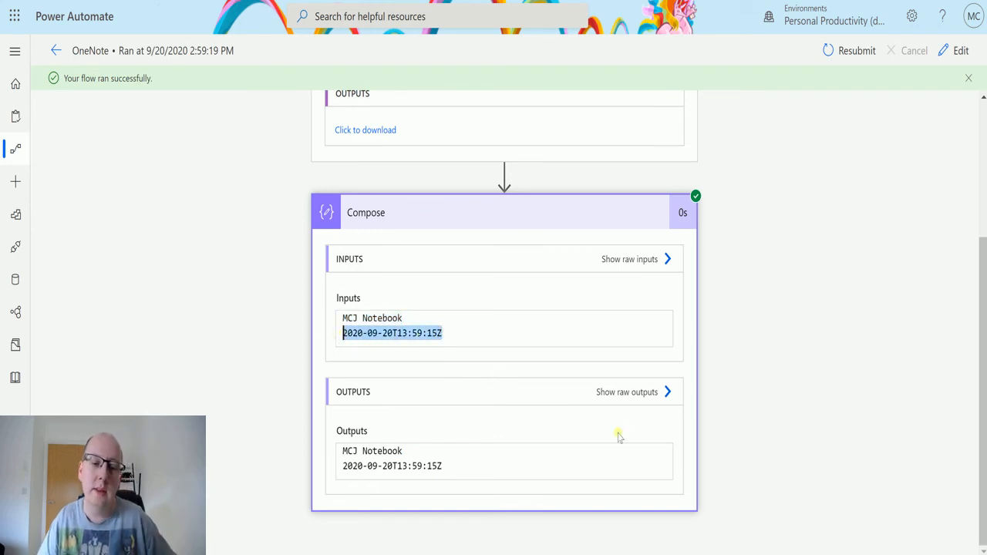